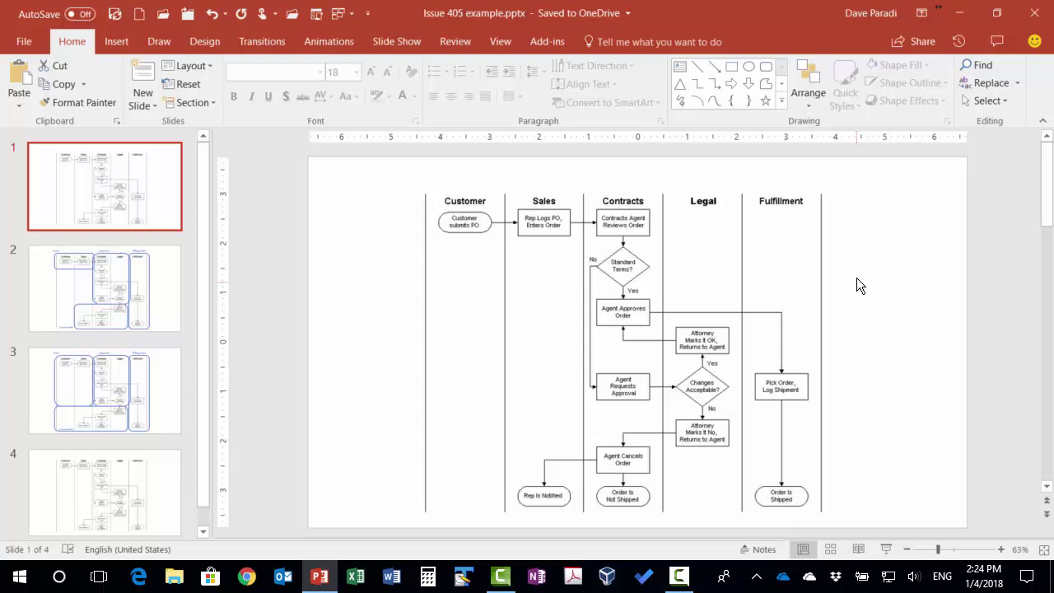
Go to slide 2, where rounded outlines group the flowchart into Sales, Approval, Filling order and Cancel order
key(Page_Down)
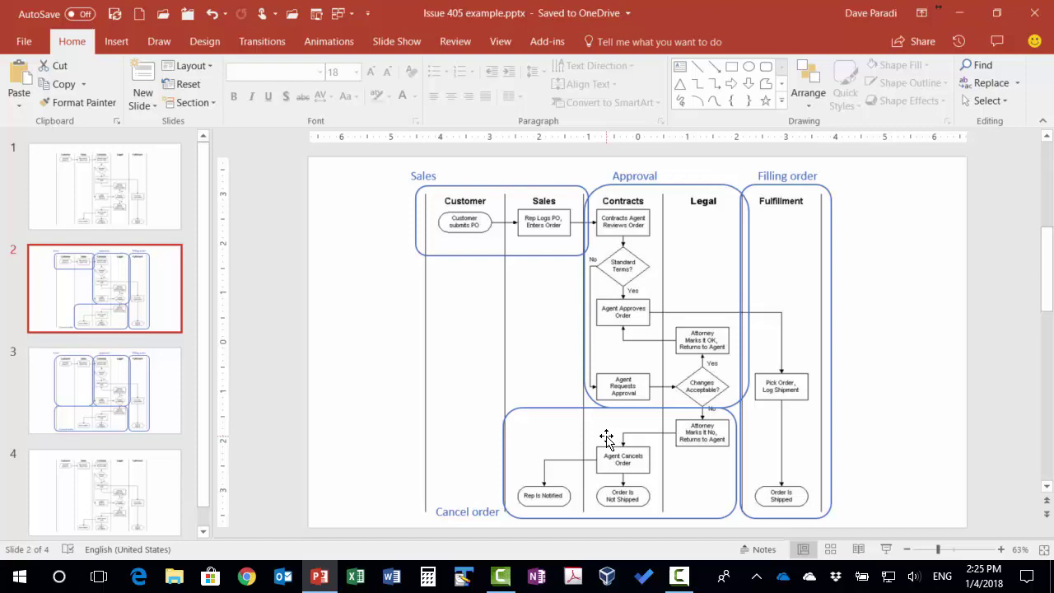
Go to slide 3, where larger outlines enclose whole lanes for Sales, Approval, Filling order and Cancel order
key(Page_Down)
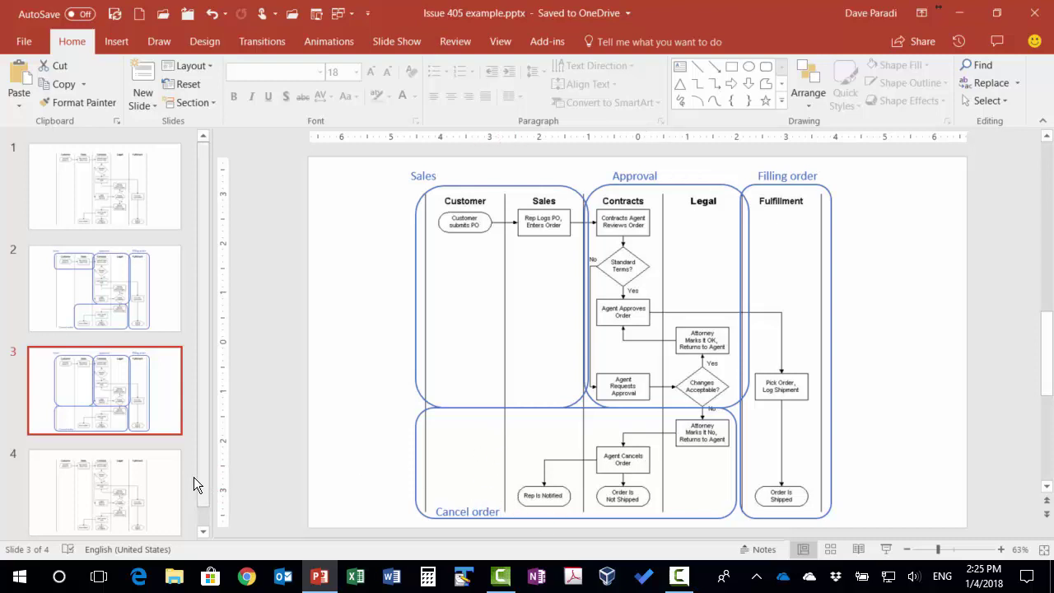
On slide 4, select the plain swimlane flowchart picture and turn on Crop from Picture Tools Format
click(133, 478)
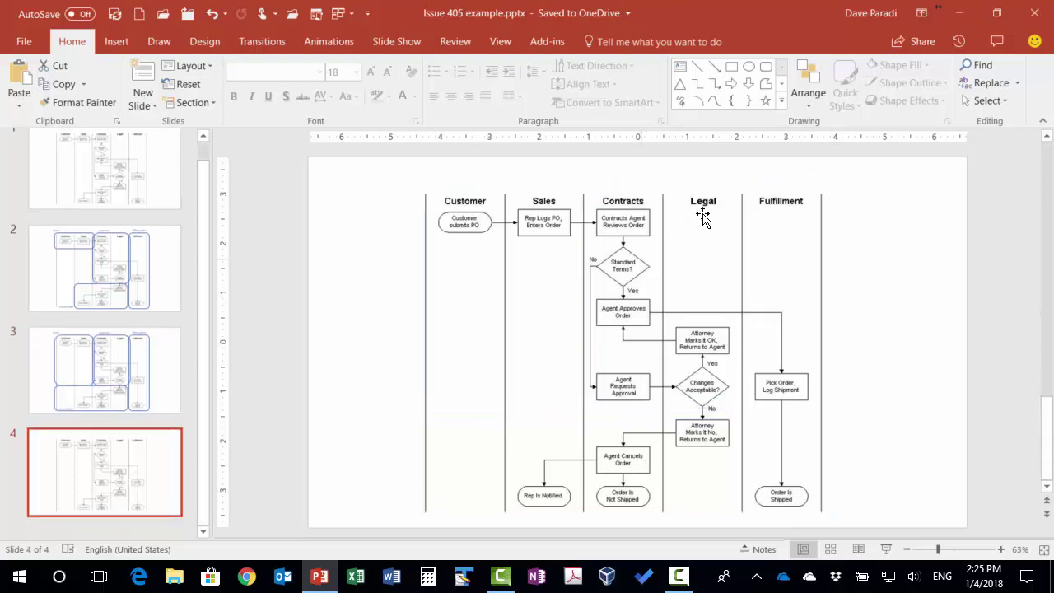
click(857, 324)
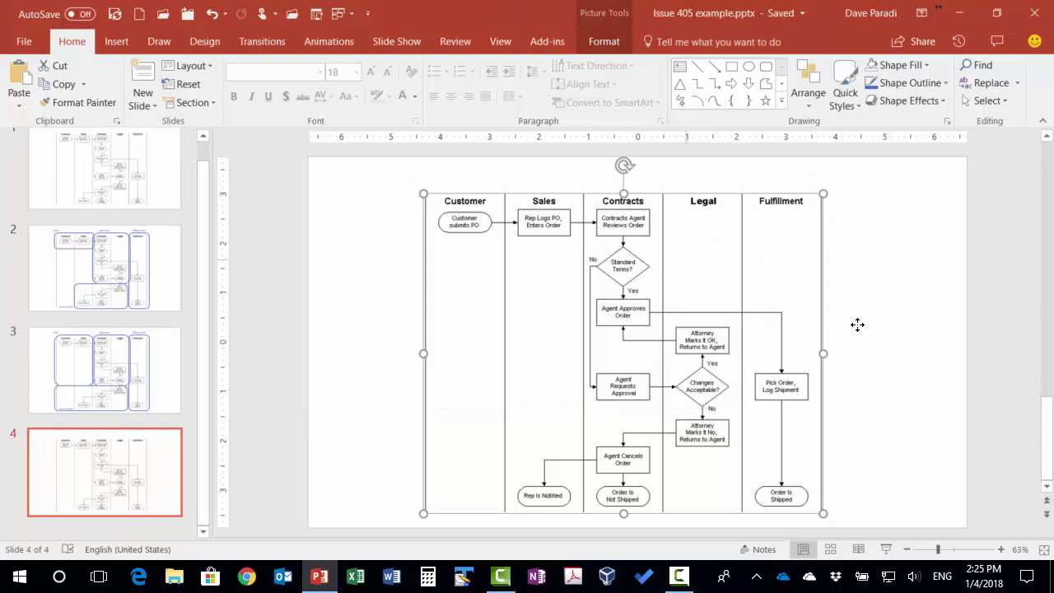
click(610, 43)
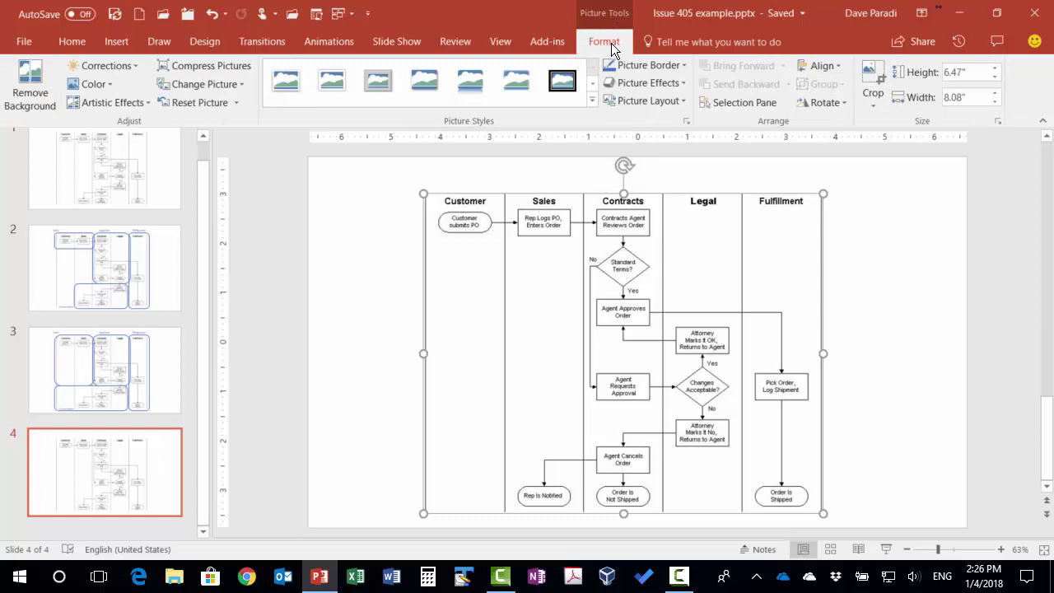
click(874, 78)
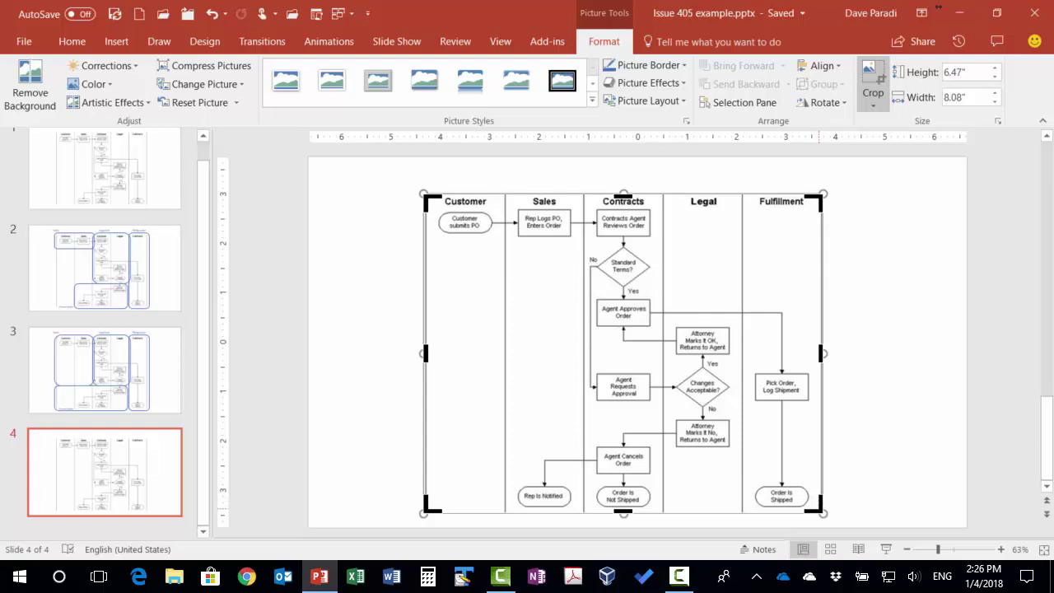
Crop the flowchart picture to the Customer and Sales lanes, 4.33" high by 3.25" wide
drag(815, 504, 584, 407)
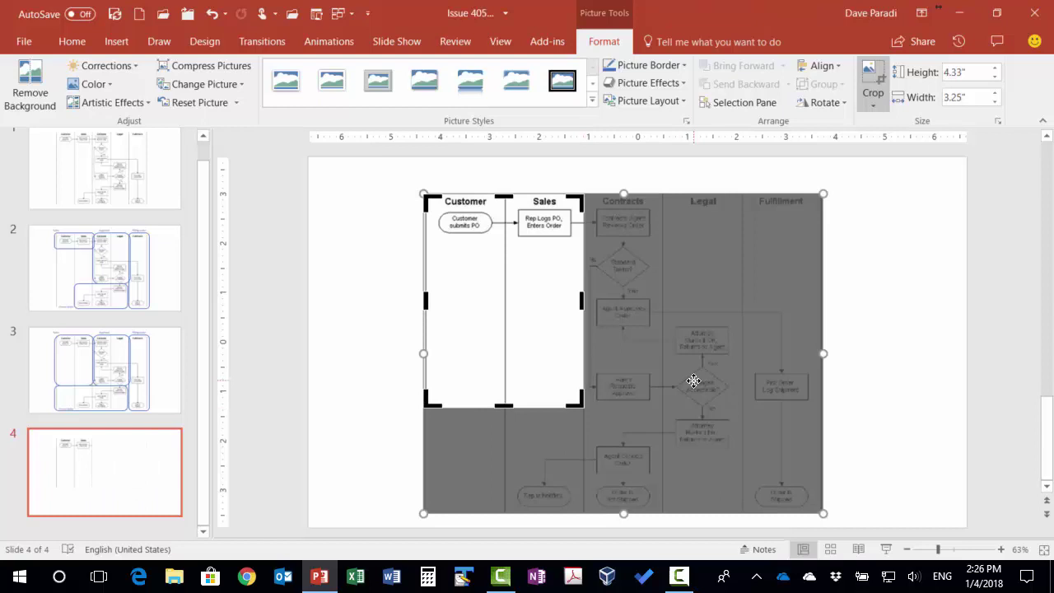
click(872, 76)
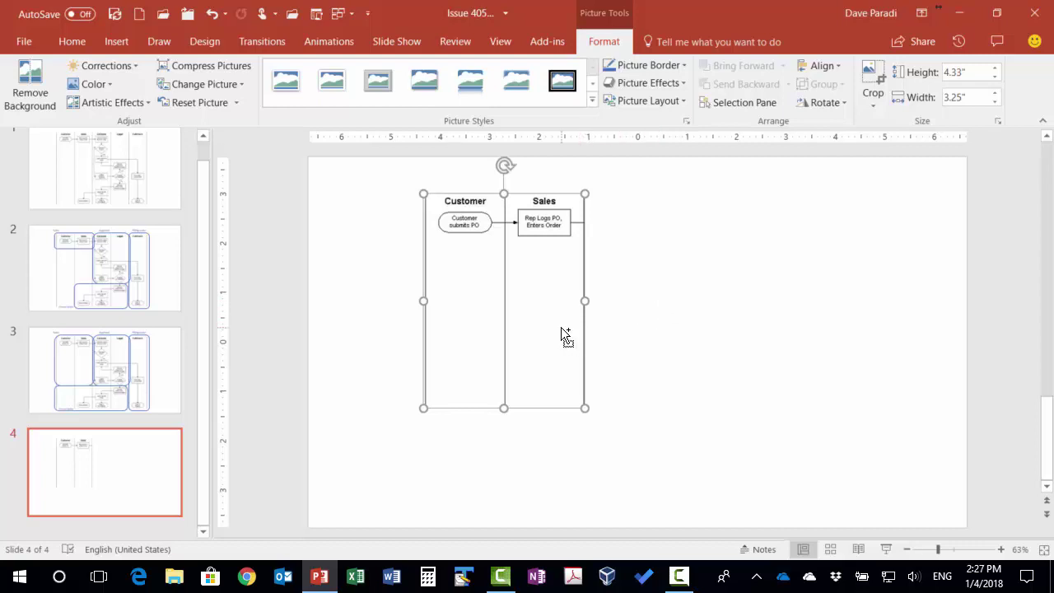
Duplicate the cropped Customer–Sales piece and align it left and top exactly over the original
drag(566, 337, 599, 354)
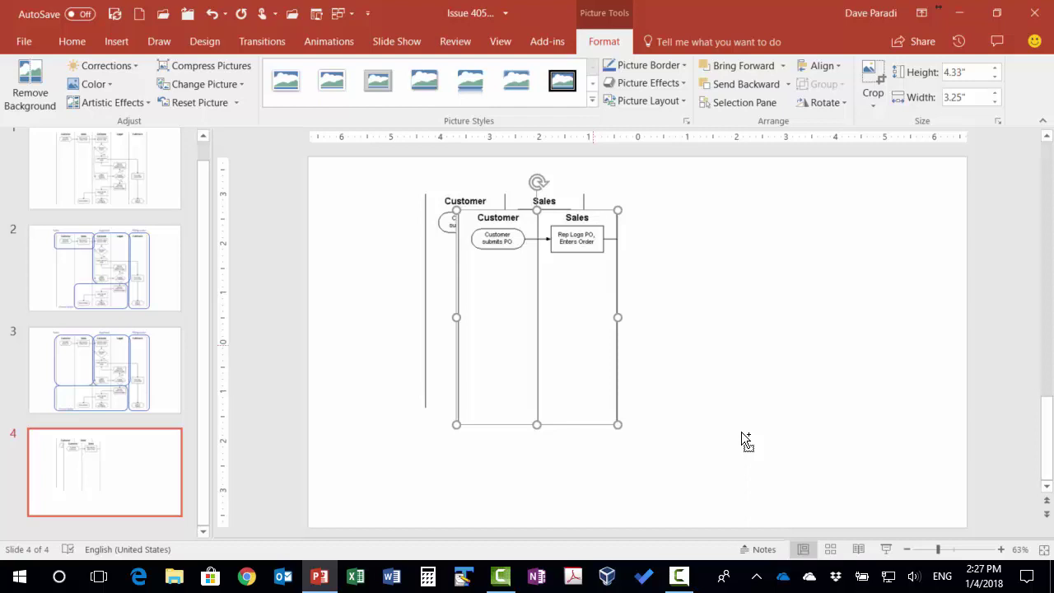
ctrl+click(439, 293)
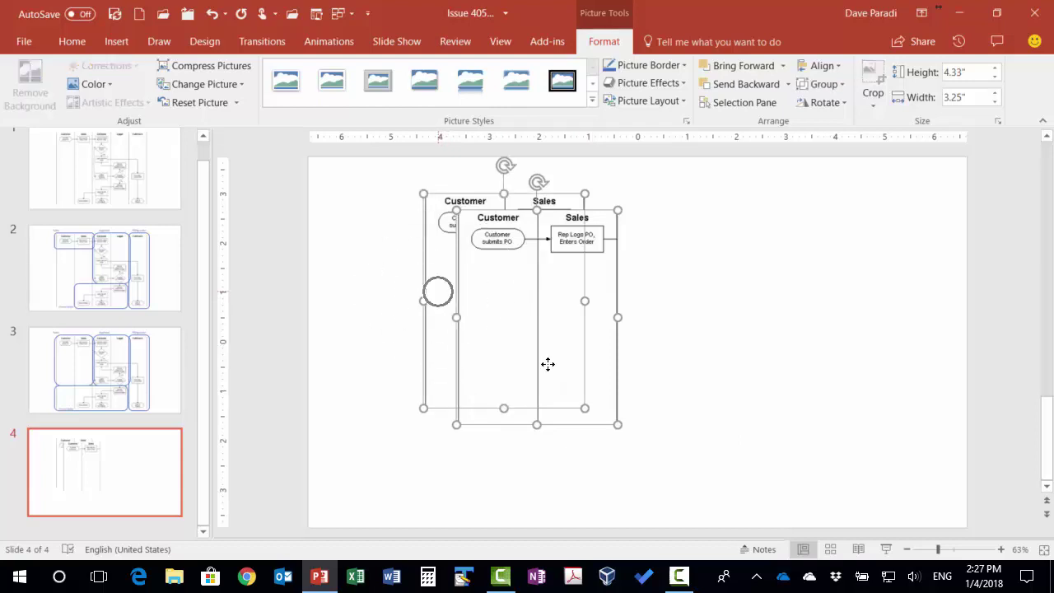
click(831, 70)
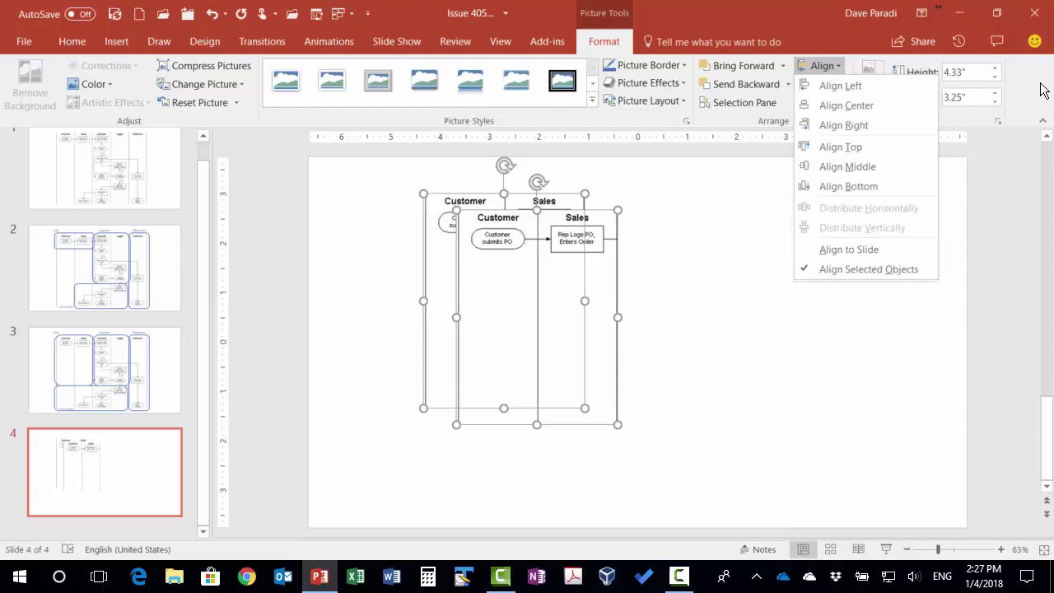
click(839, 85)
click(836, 66)
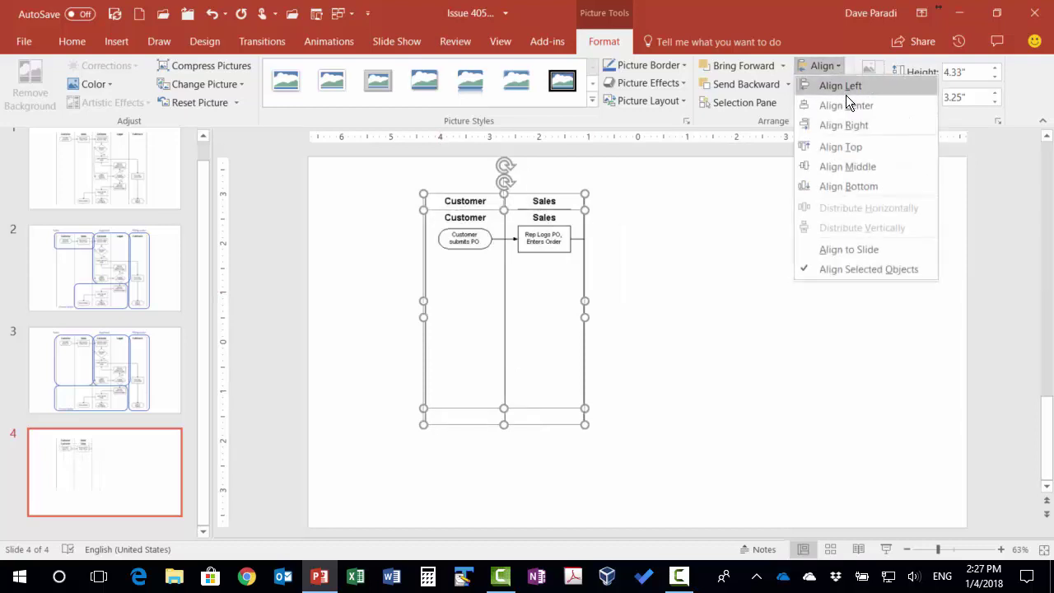
click(845, 145)
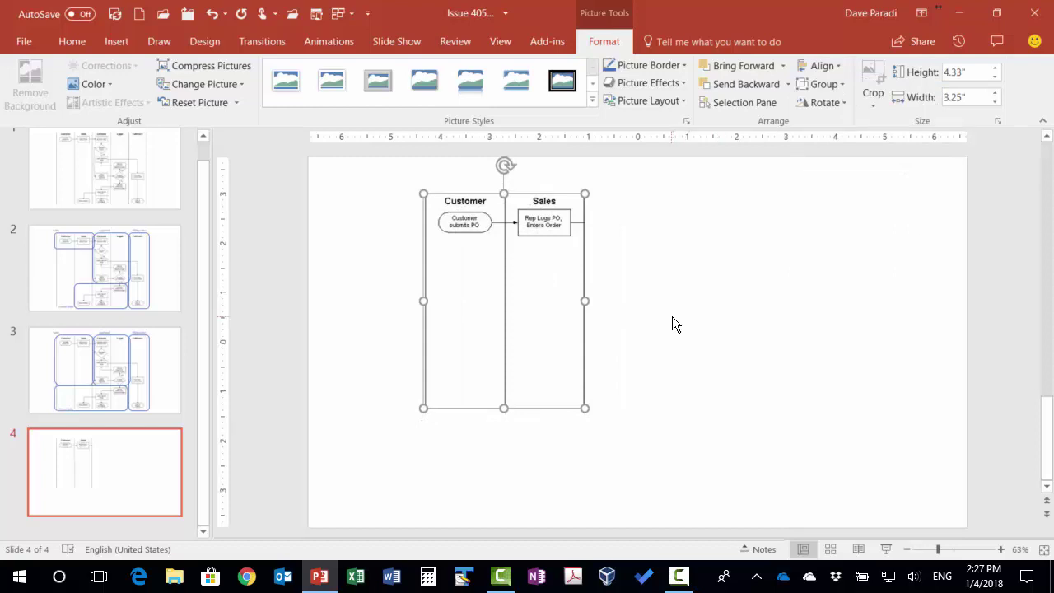
click(692, 304)
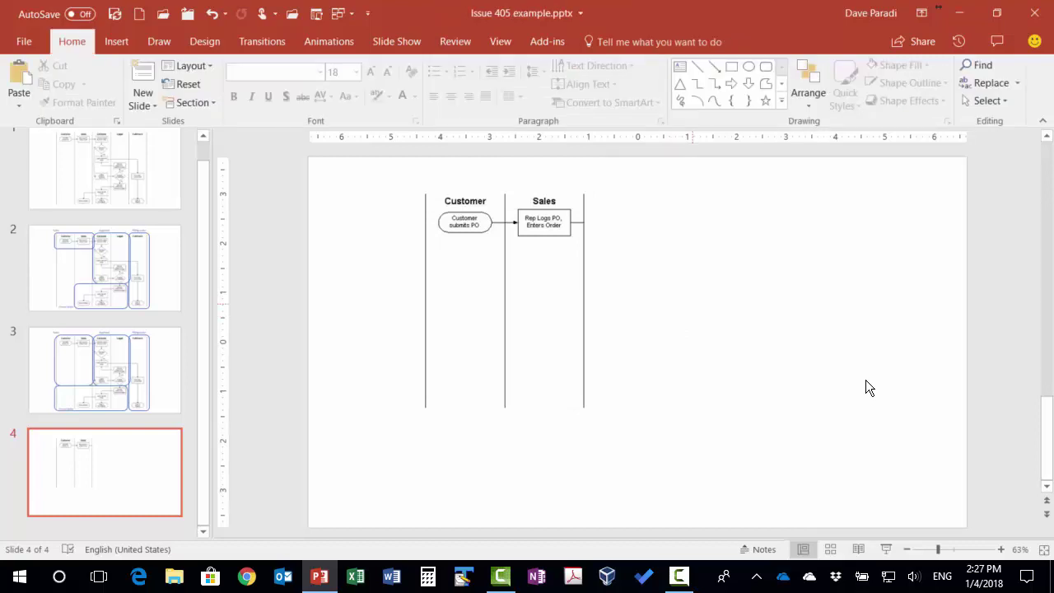
Recrop the top copy to show only the Contracts and Legal lanes, trimming off Customer and Sales
click(555, 289)
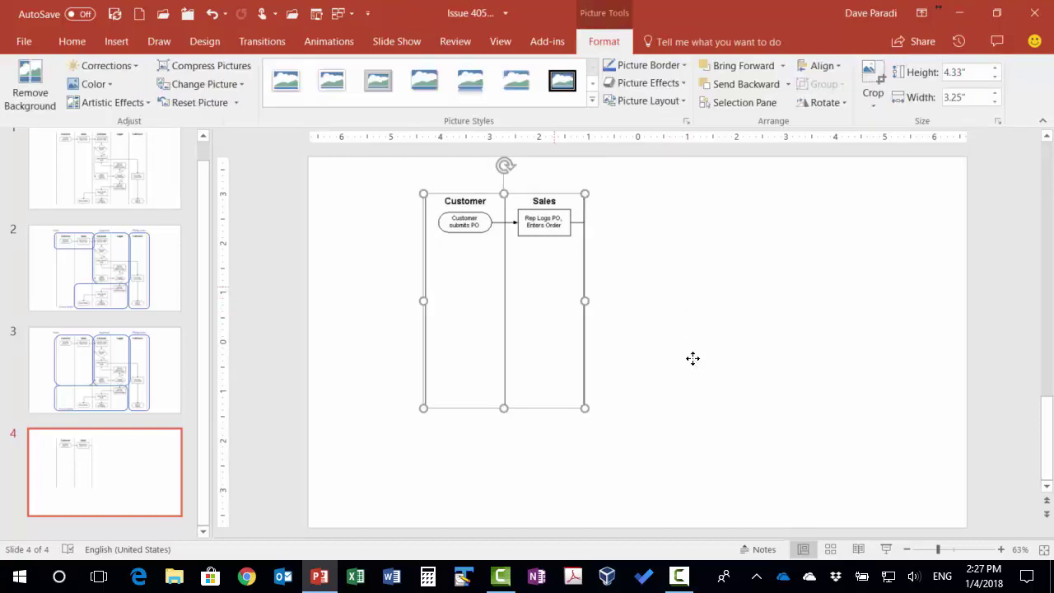
click(871, 79)
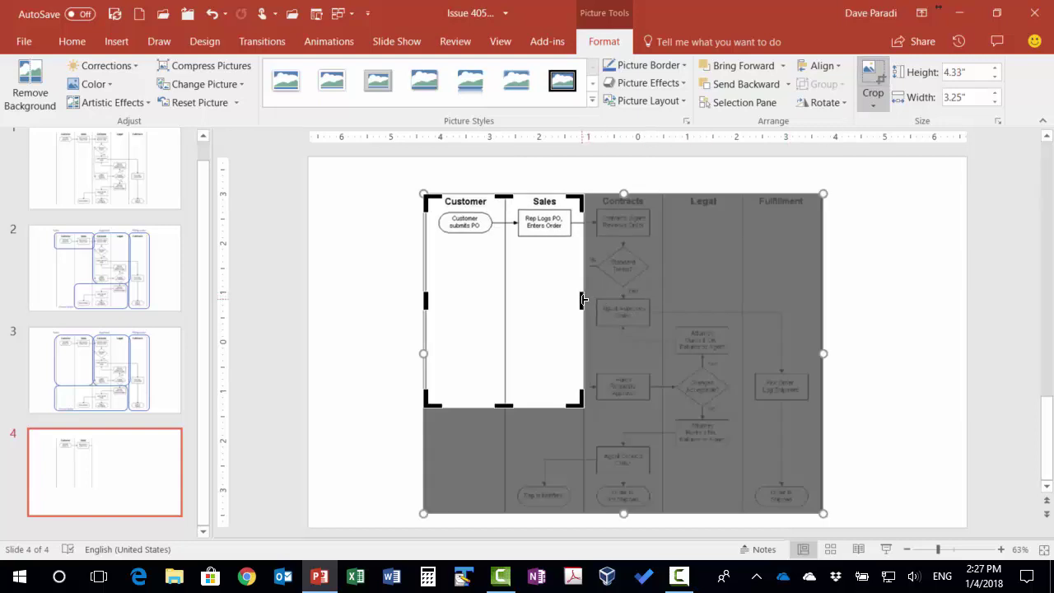
drag(583, 300, 665, 294)
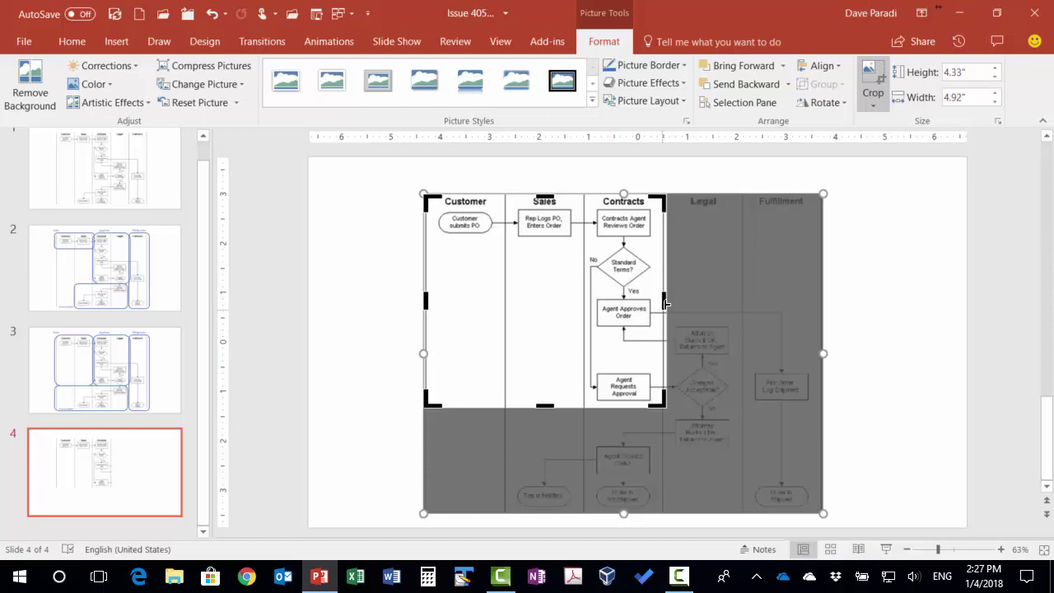
drag(666, 303, 743, 299)
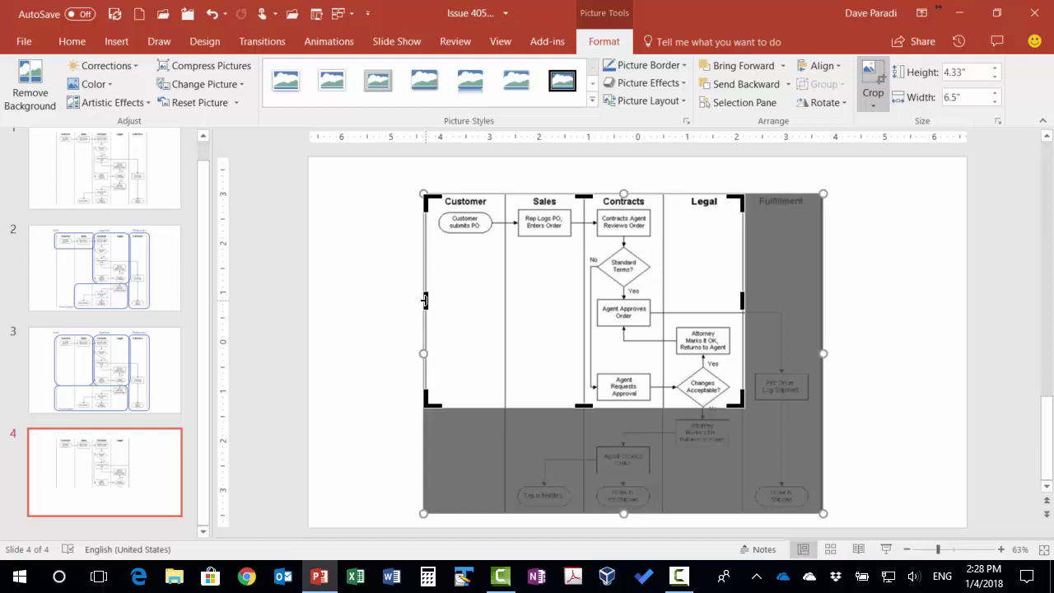
drag(425, 299, 580, 302)
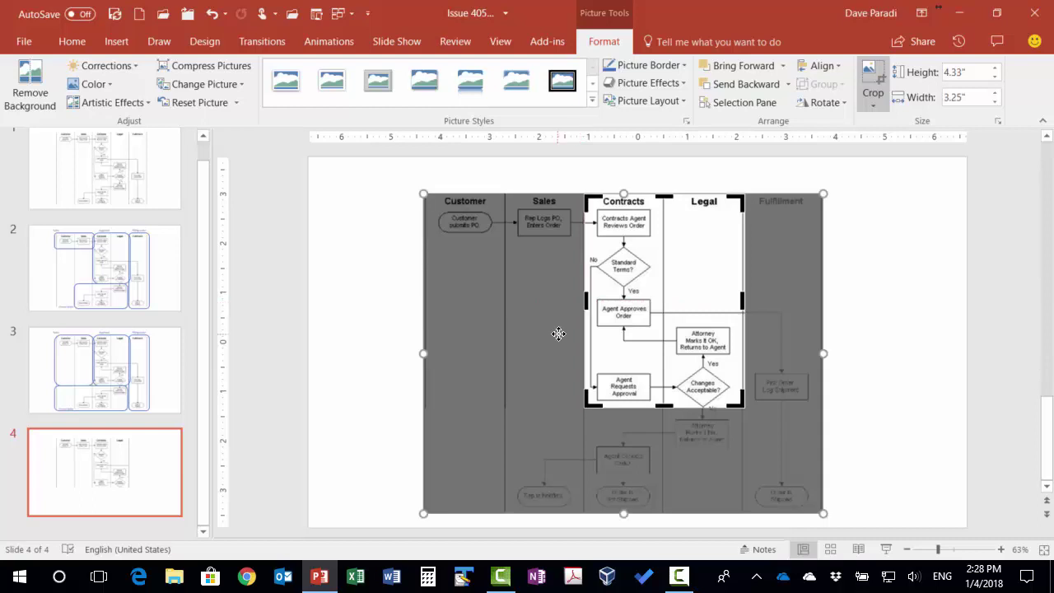
click(870, 79)
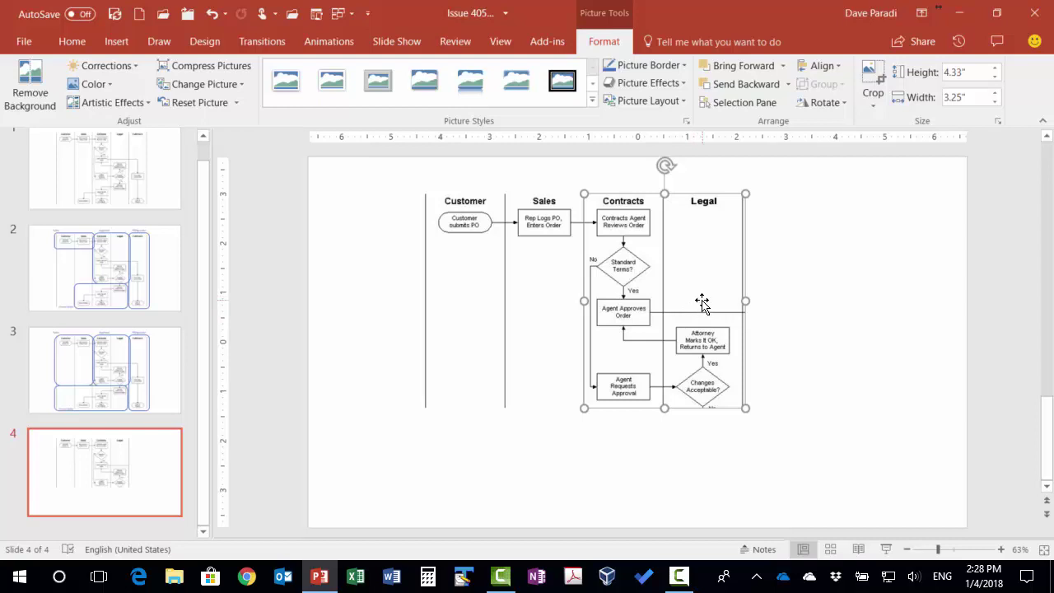
Duplicate the Contracts–Legal piece and align the copy left and top over the original
drag(701, 300, 746, 324)
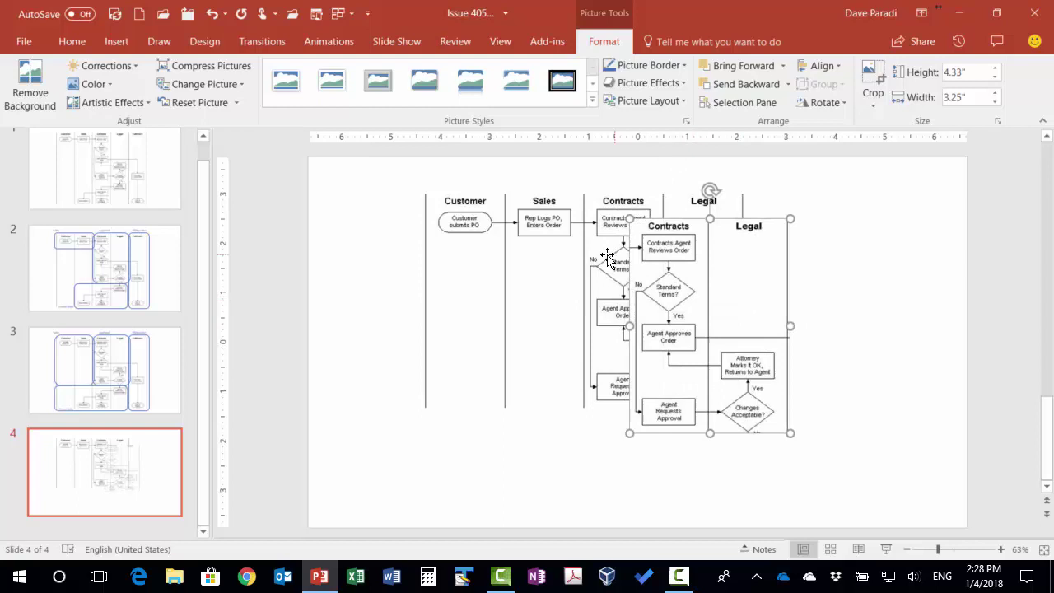
key(ctrl+a)
click(830, 67)
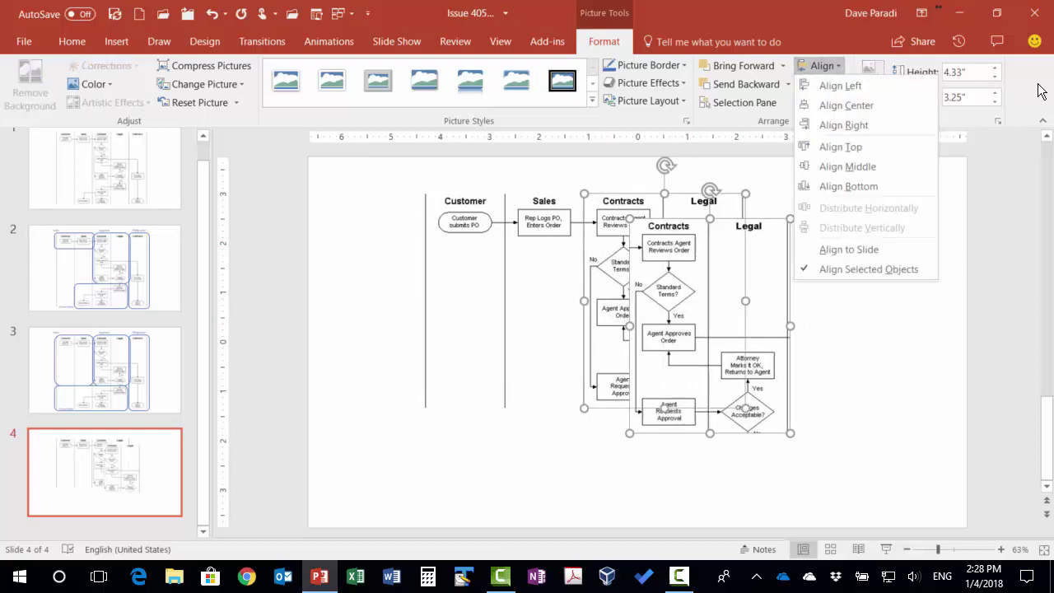
click(838, 85)
click(828, 71)
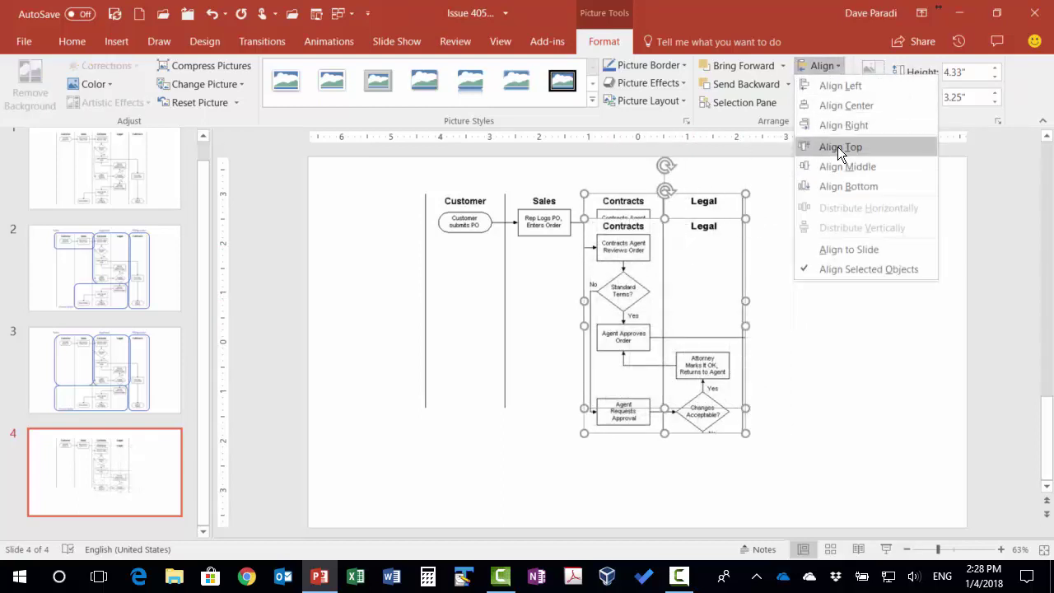
click(838, 147)
click(799, 271)
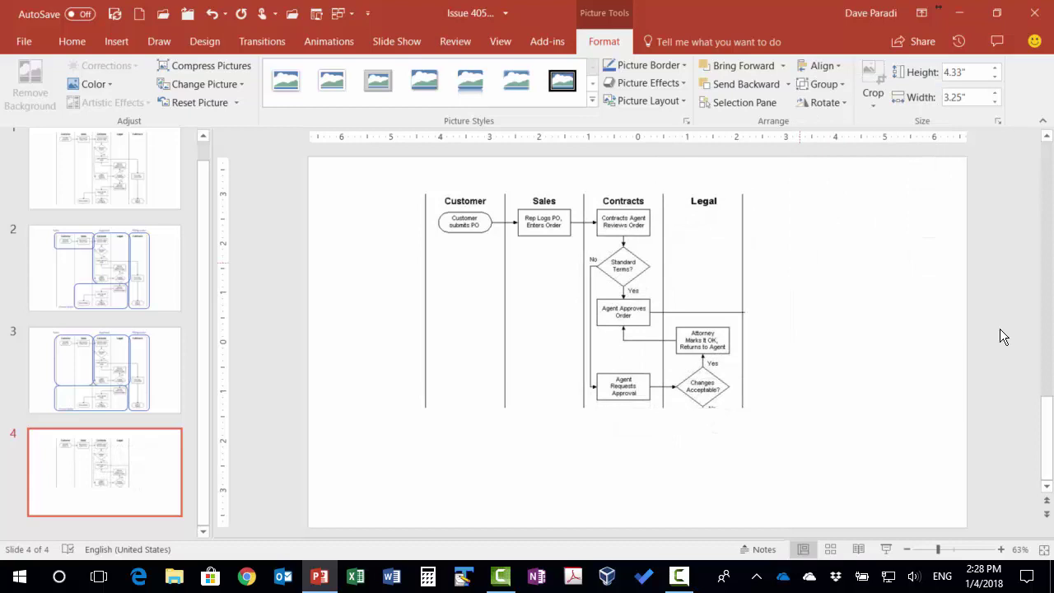
Recrop the top copy to the full-height Fulfillment lane including Order Is Shipped, 6.5" by 1.58"
click(708, 266)
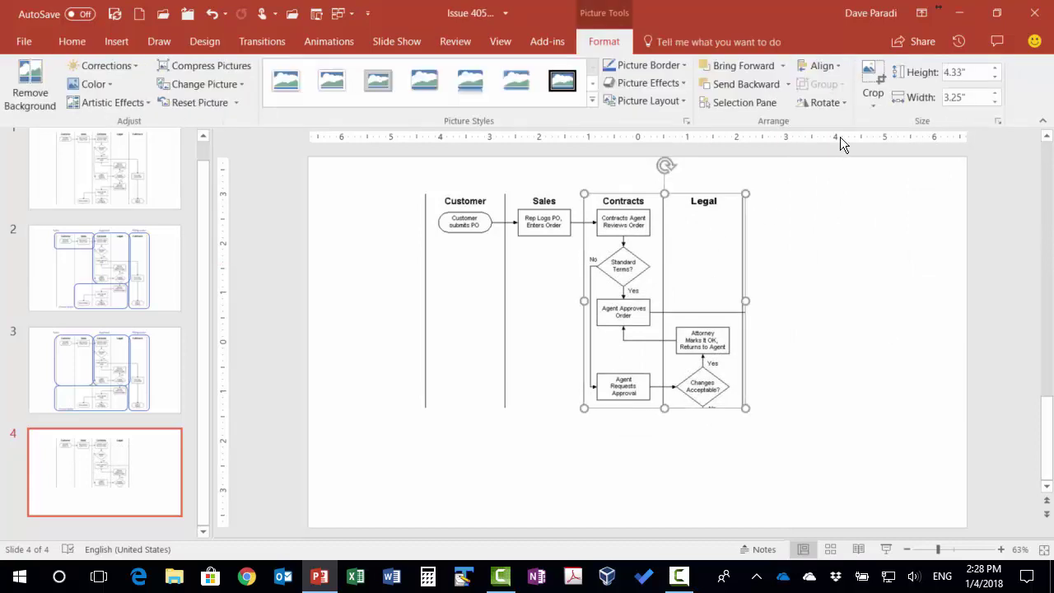
click(871, 77)
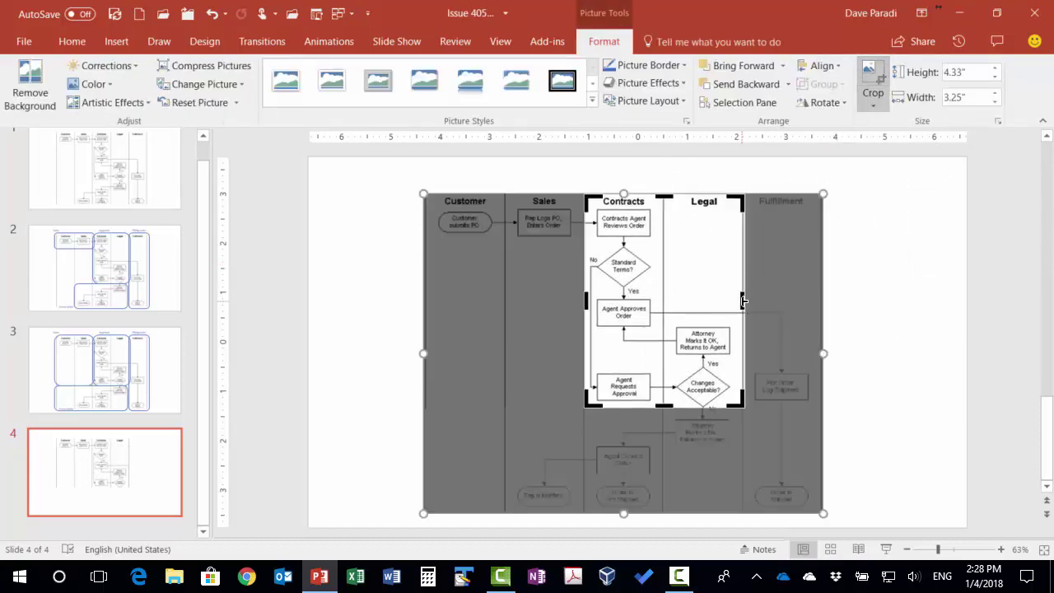
drag(741, 300, 820, 298)
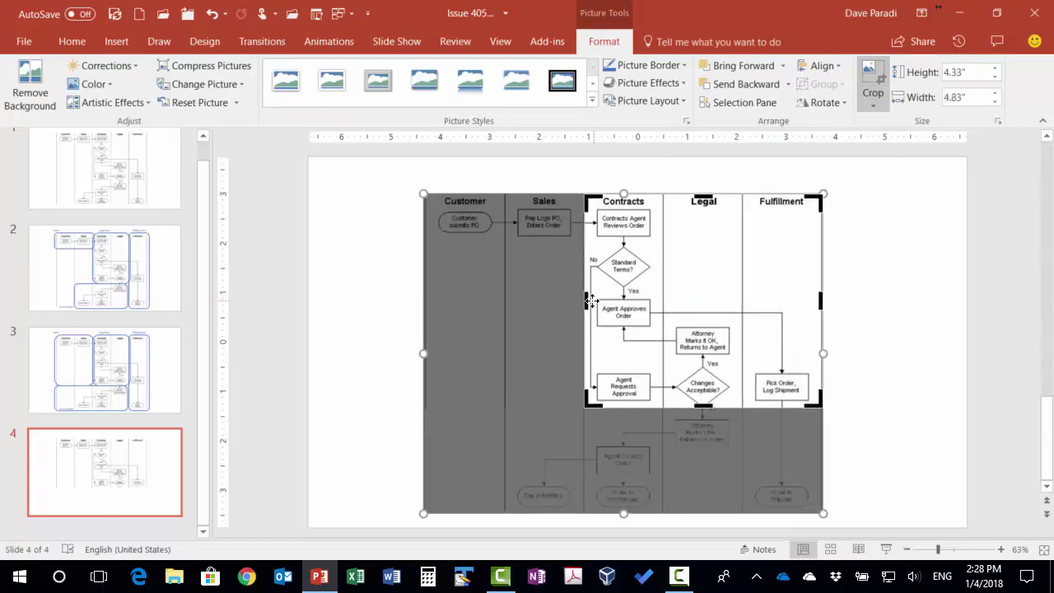
drag(587, 301, 739, 296)
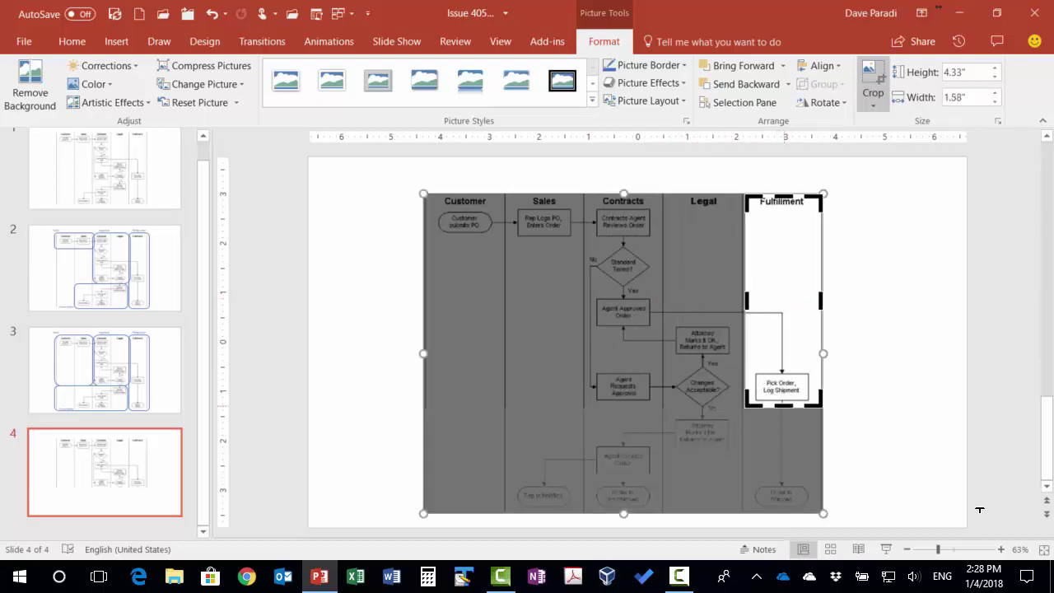
drag(780, 408, 784, 514)
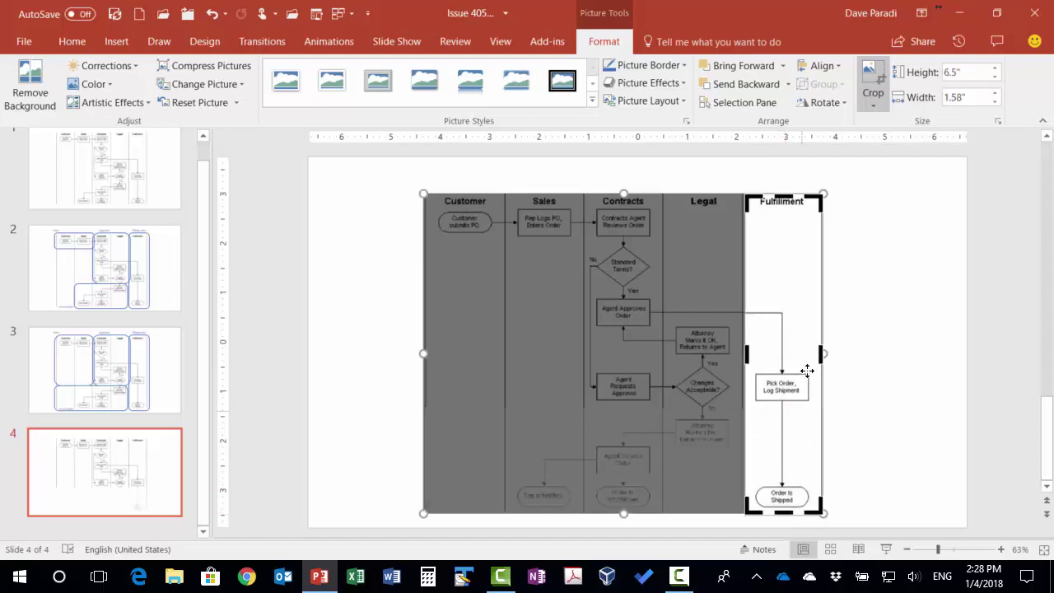
click(873, 79)
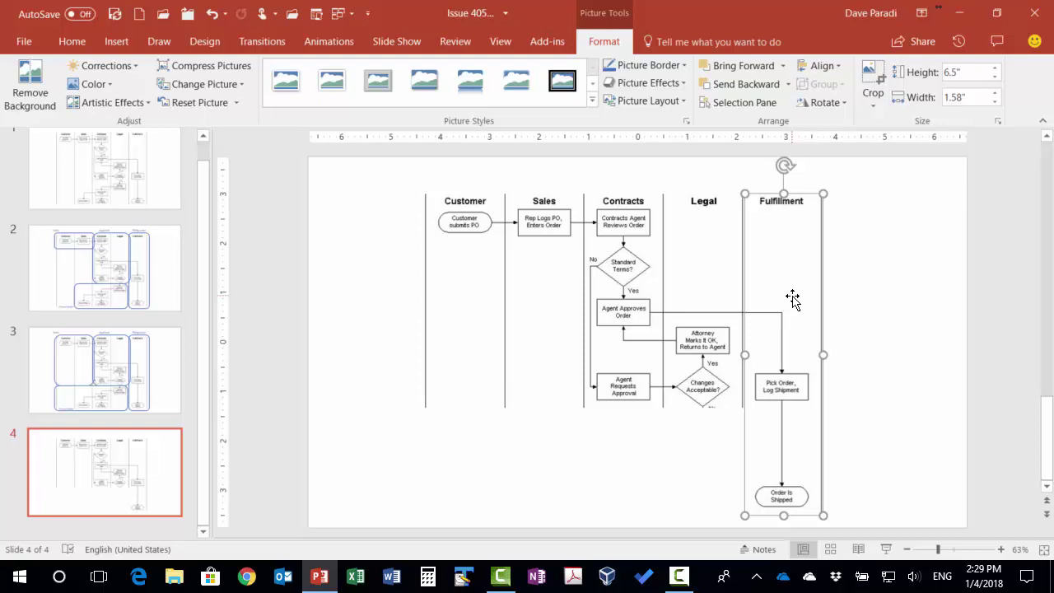
Duplicate the Customer–Sales piece and align the copy left and top over the original
click(477, 306)
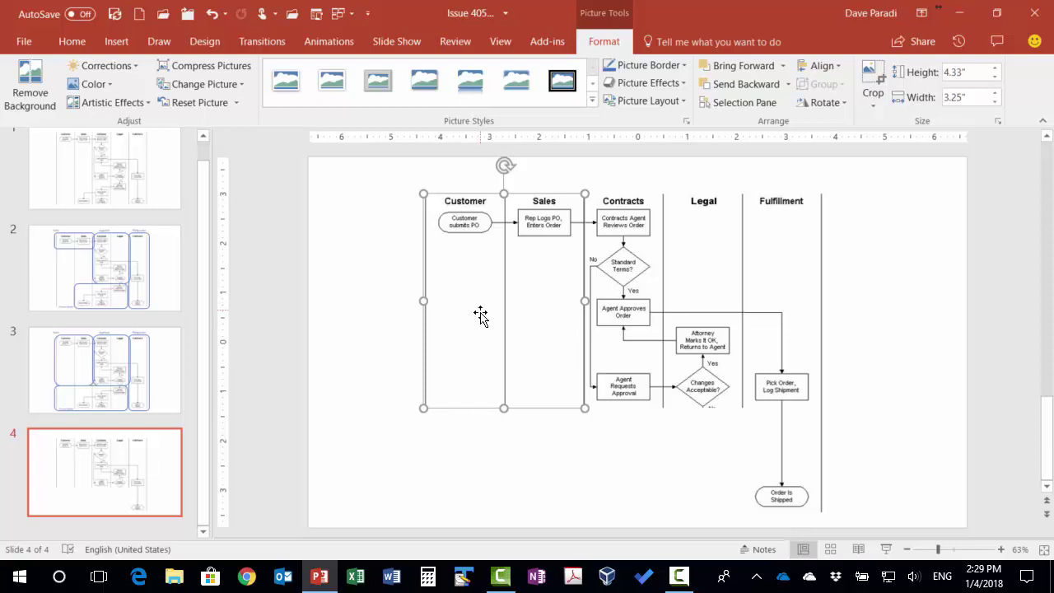
drag(487, 311, 510, 337)
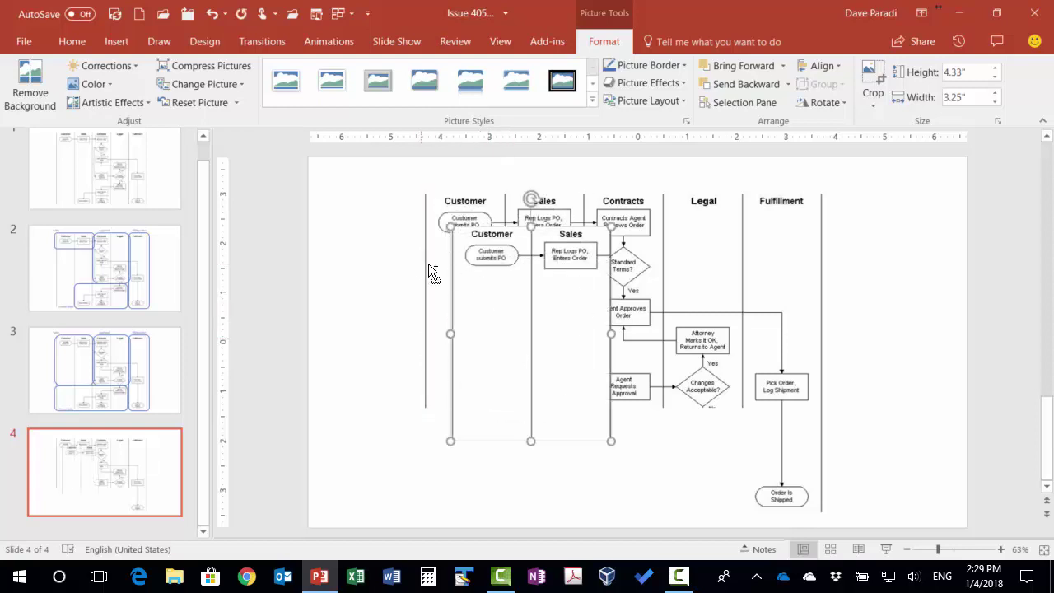
shift+click(538, 329)
click(817, 72)
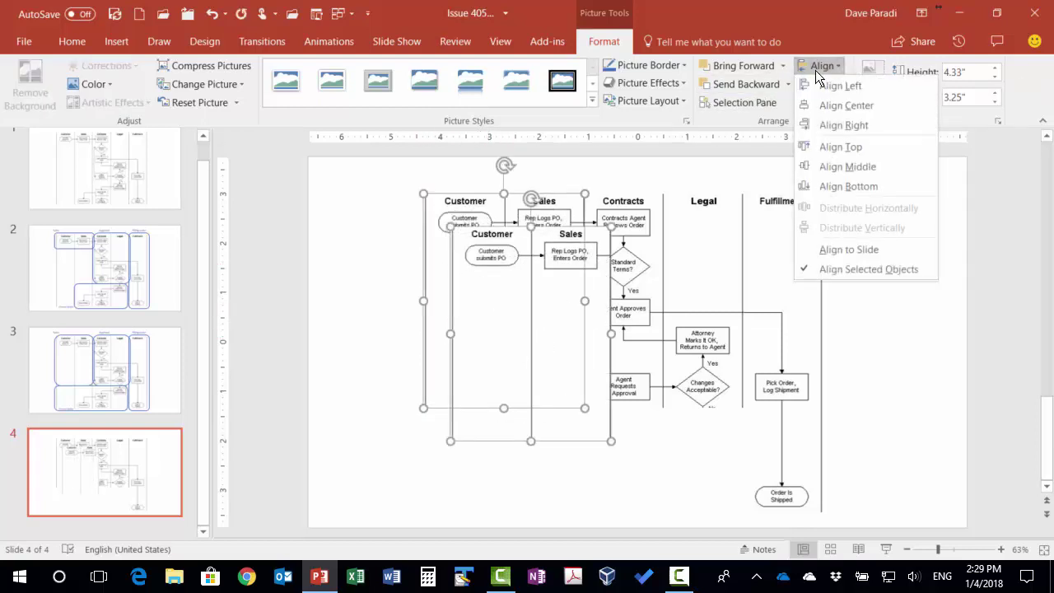
click(839, 86)
click(819, 67)
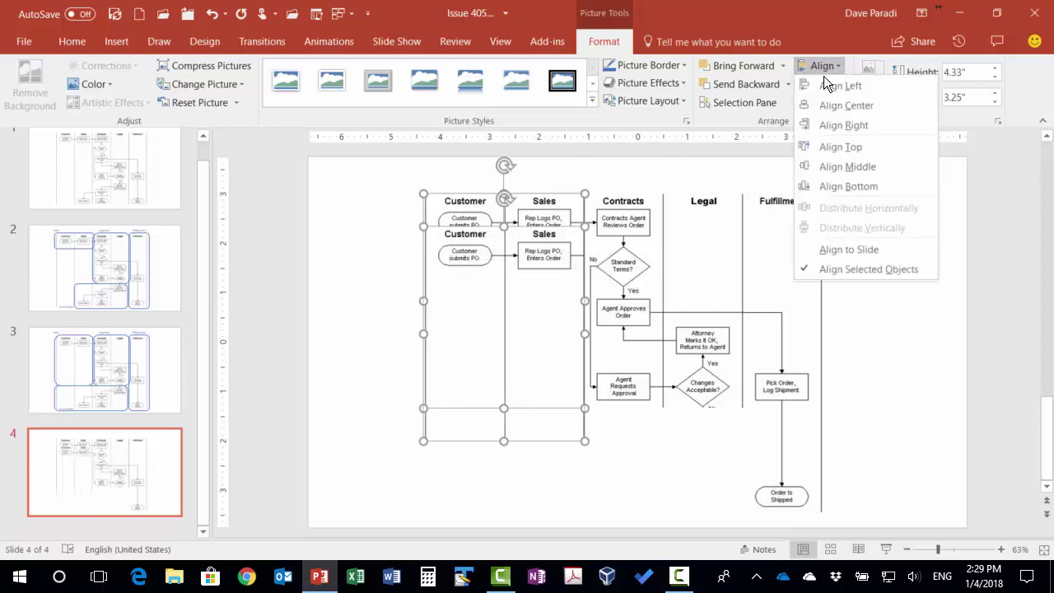
click(838, 146)
click(398, 312)
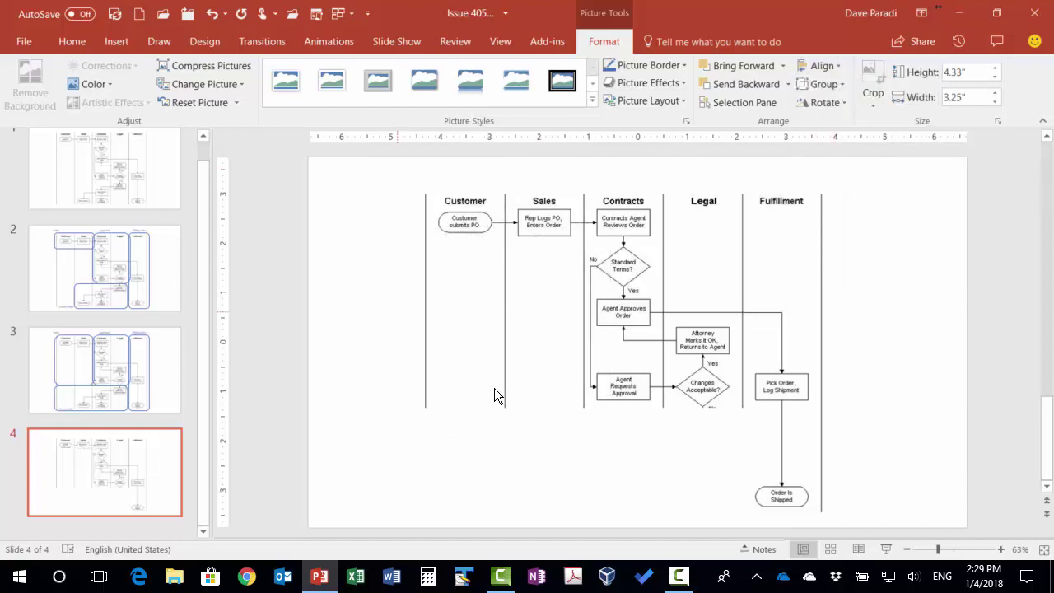
Extend the copy's crop down to the lanes' bottom, 6.5" high, including Rep Is Notified
click(514, 292)
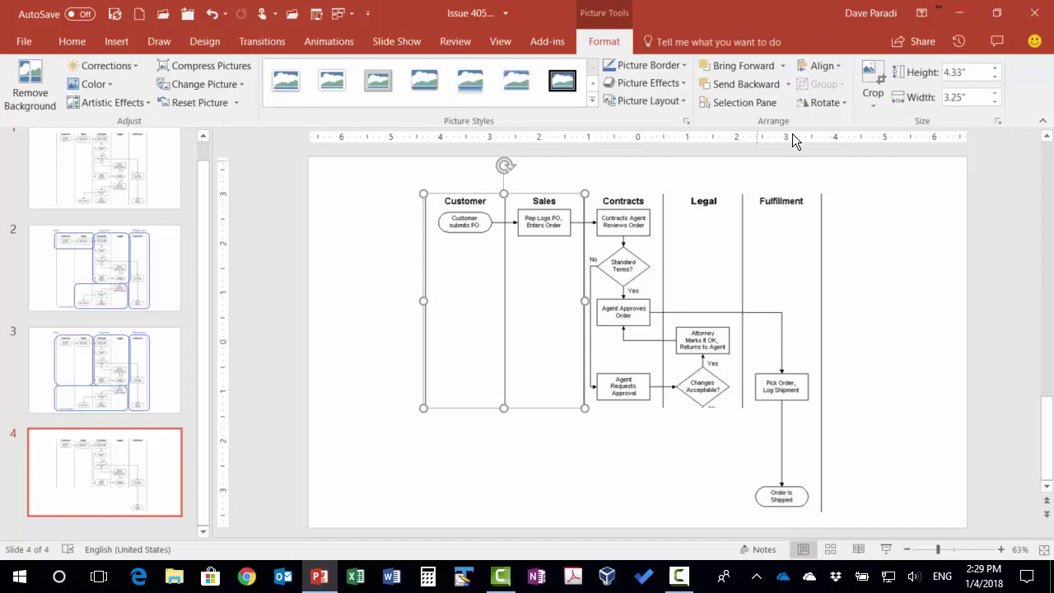
click(873, 81)
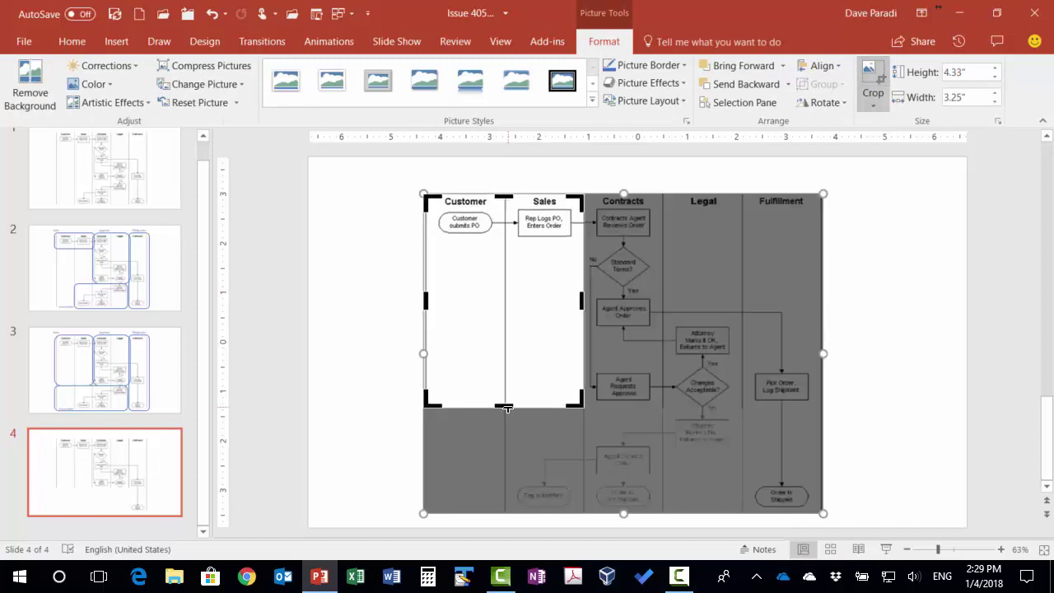
drag(504, 406, 499, 513)
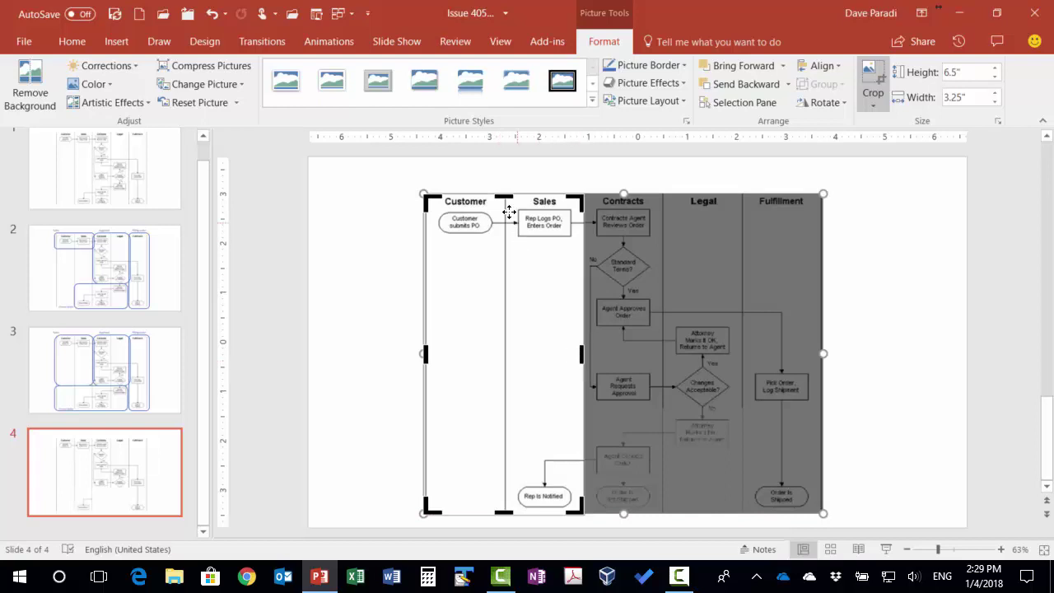
drag(502, 204, 510, 302)
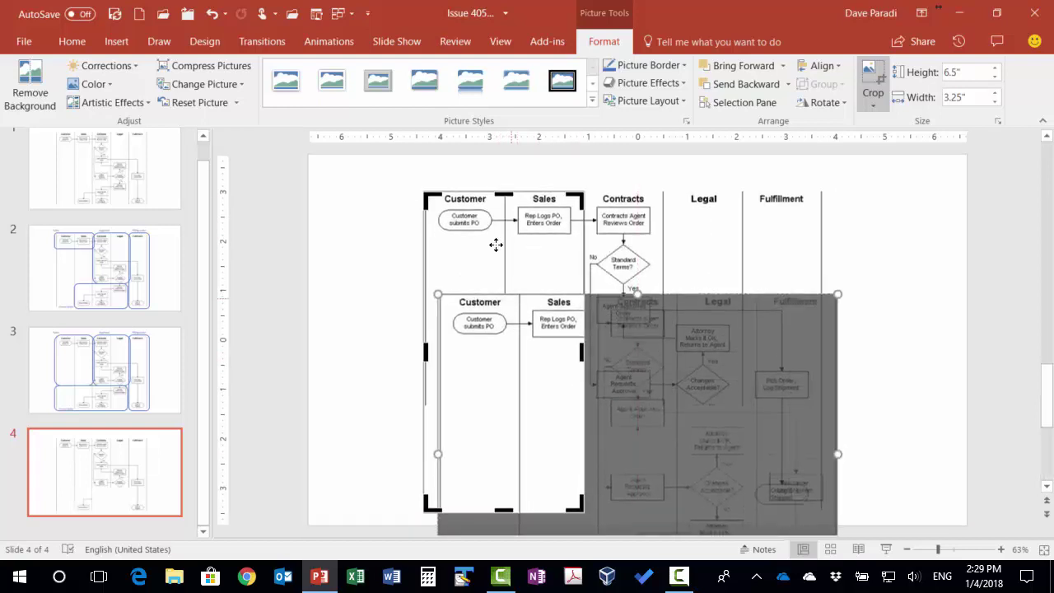
click(211, 13)
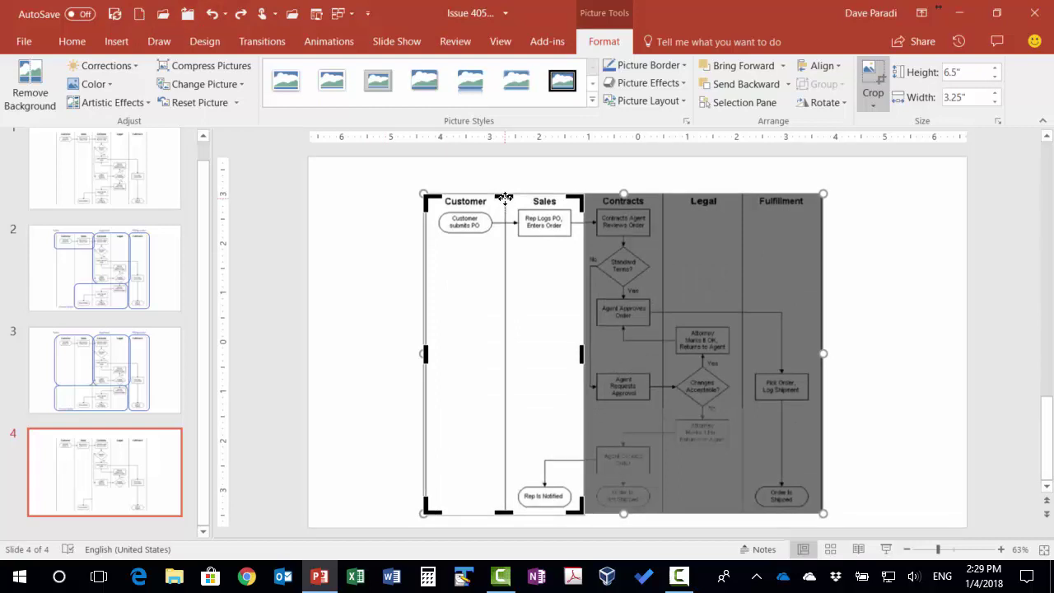
Crop the copy to a 2.17" bottom strip spanning Customer to Legal, showing Agent Cancels Order
drag(504, 195, 510, 408)
drag(582, 457, 743, 458)
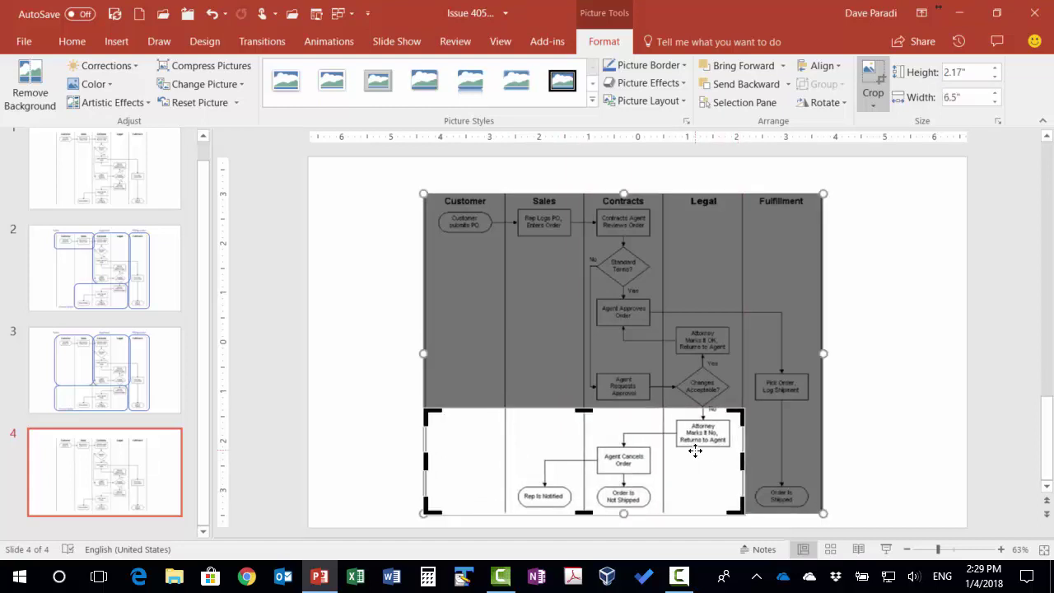
click(873, 82)
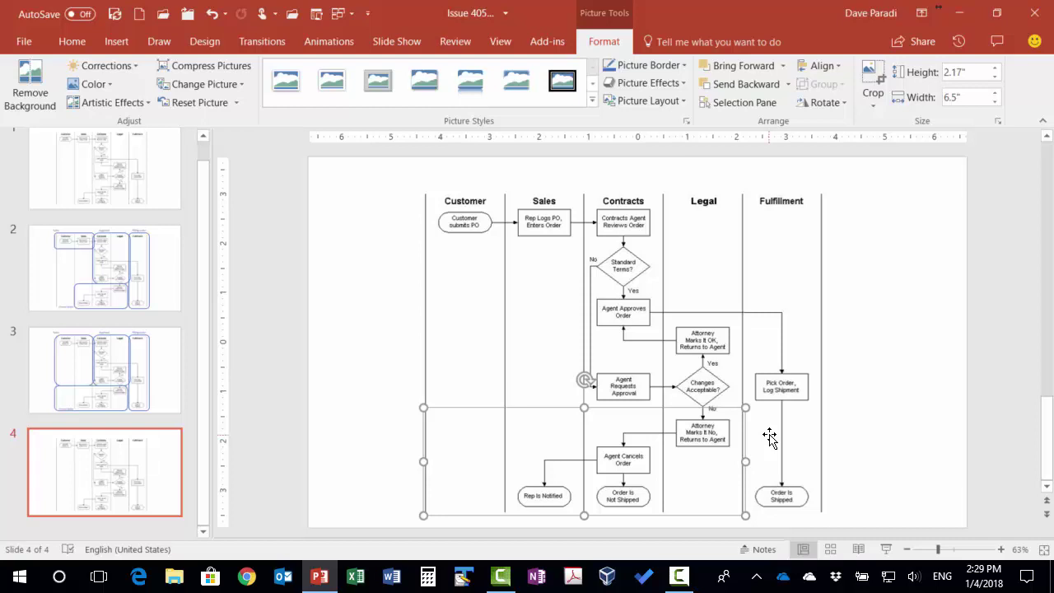
Apply Appear to the Customer–Sales, Contracts–Legal, Fulfillment and bottom-strip pieces in order, then save
click(537, 278)
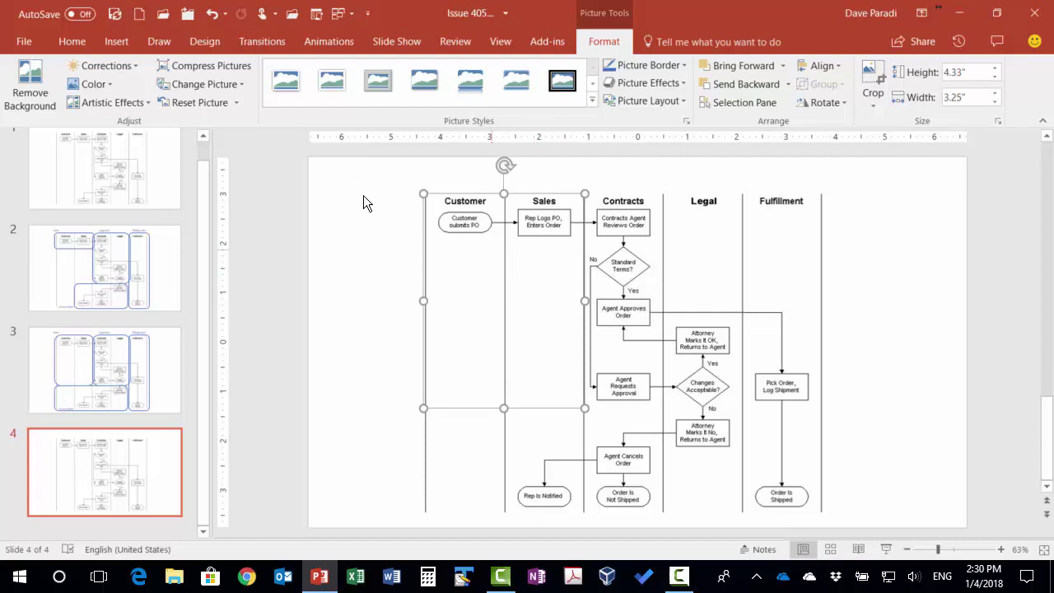
click(328, 41)
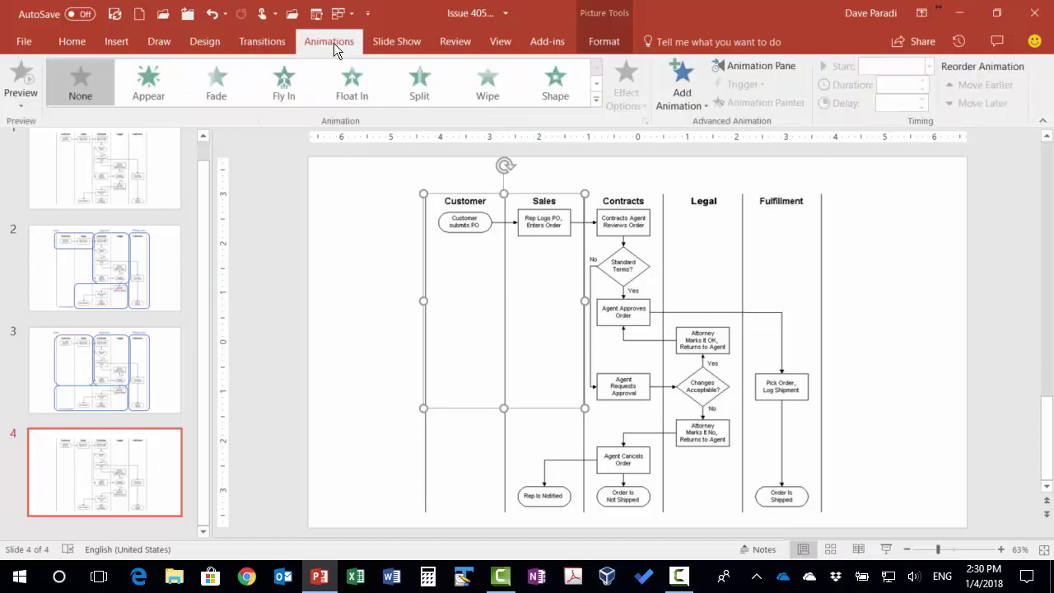
click(154, 88)
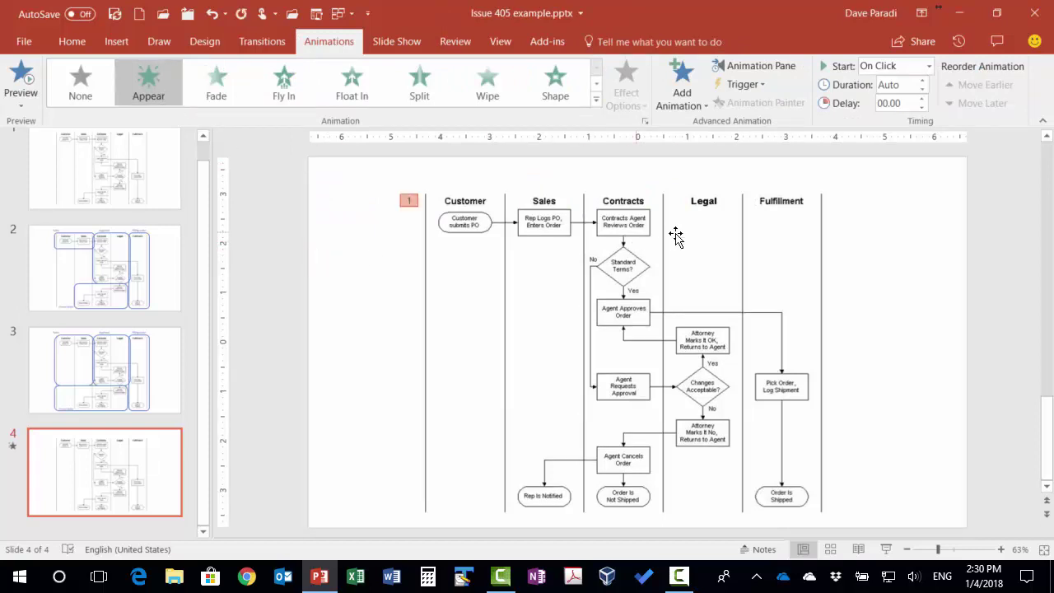
key(Tab)
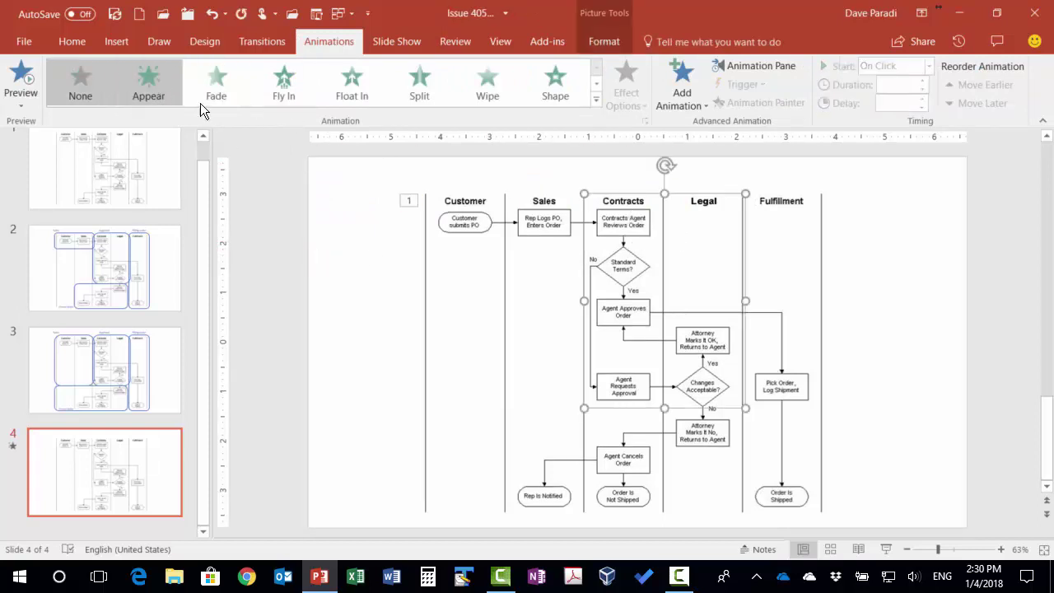
click(152, 82)
key(Tab)
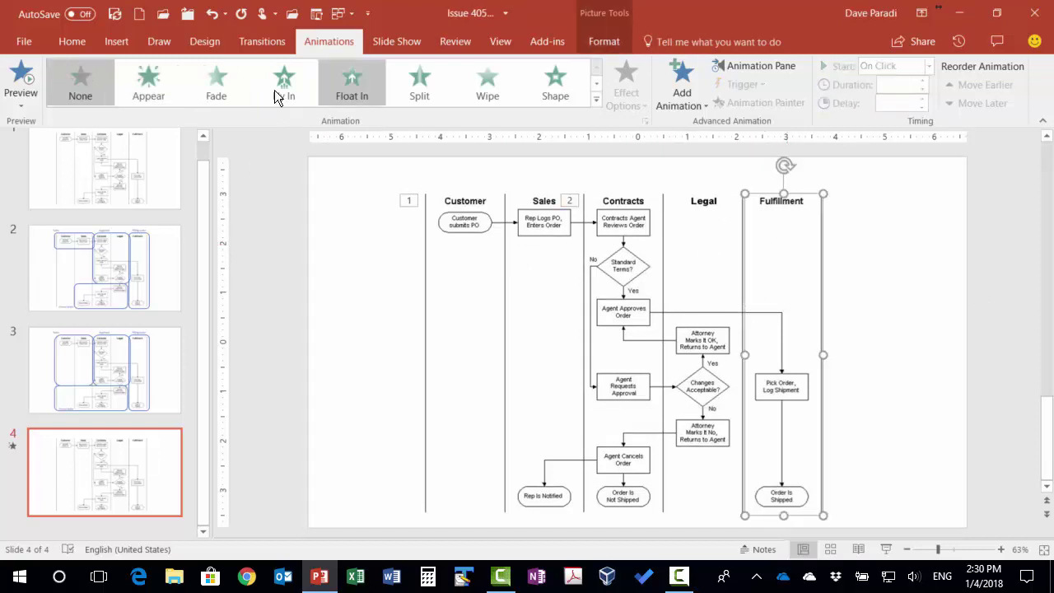
click(151, 84)
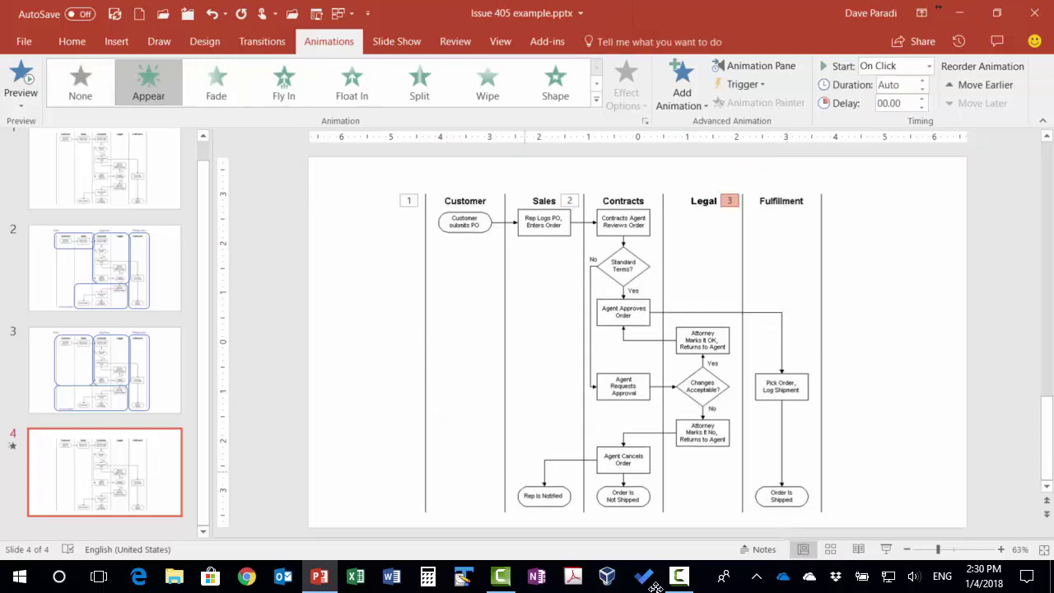
click(522, 473)
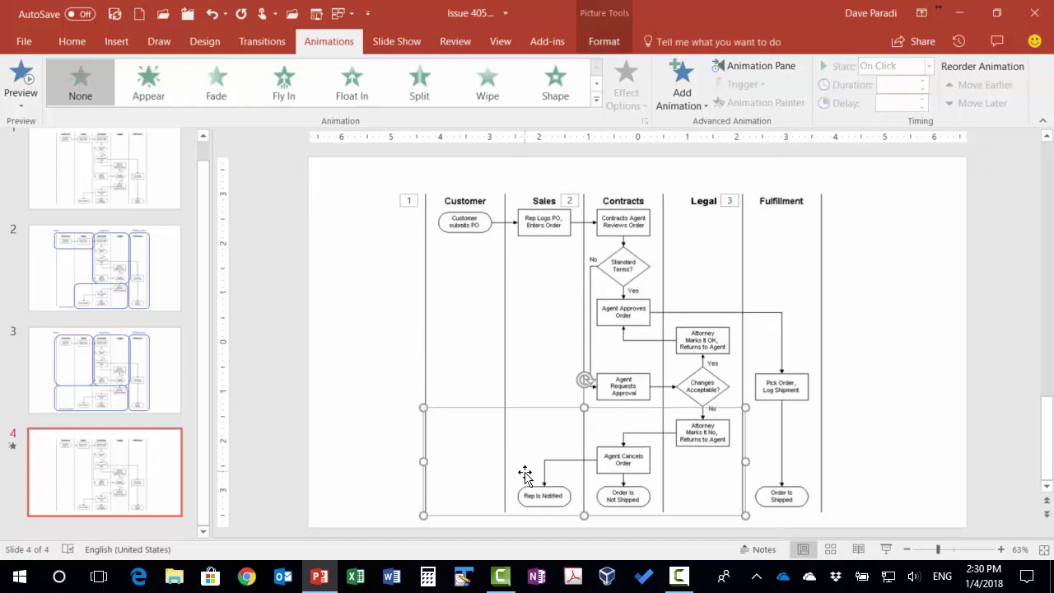
click(152, 89)
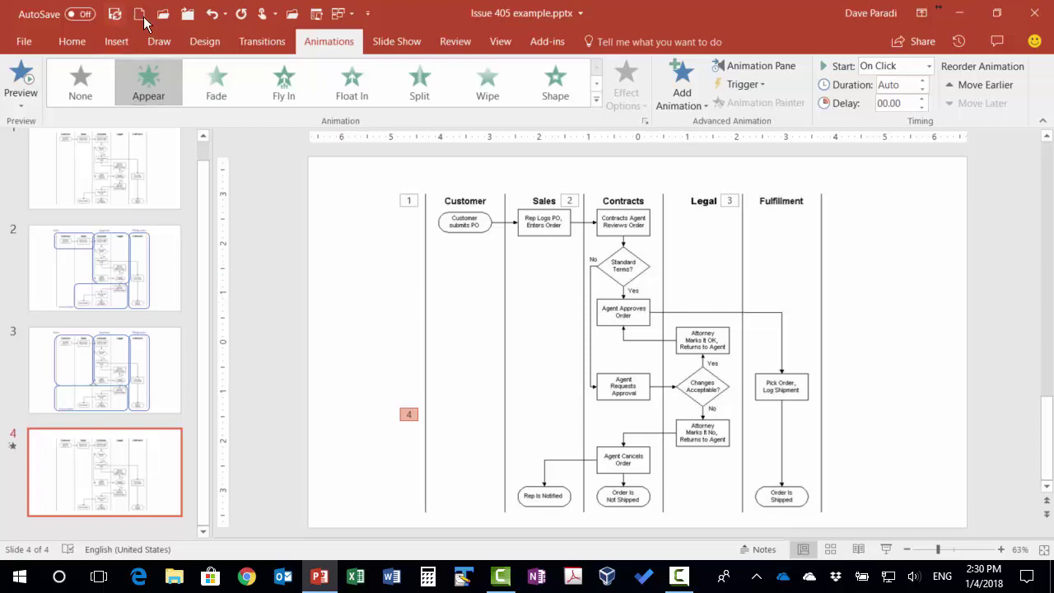
click(115, 18)
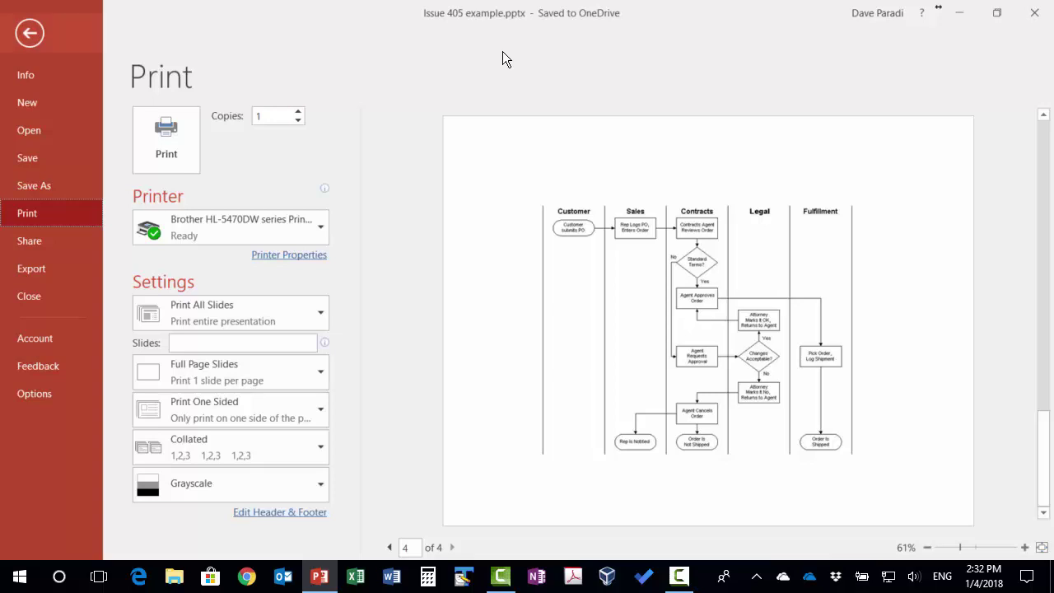
Exit the Print view and return to editing slide 4's reassembled swimlane flowchart
key(Escape)
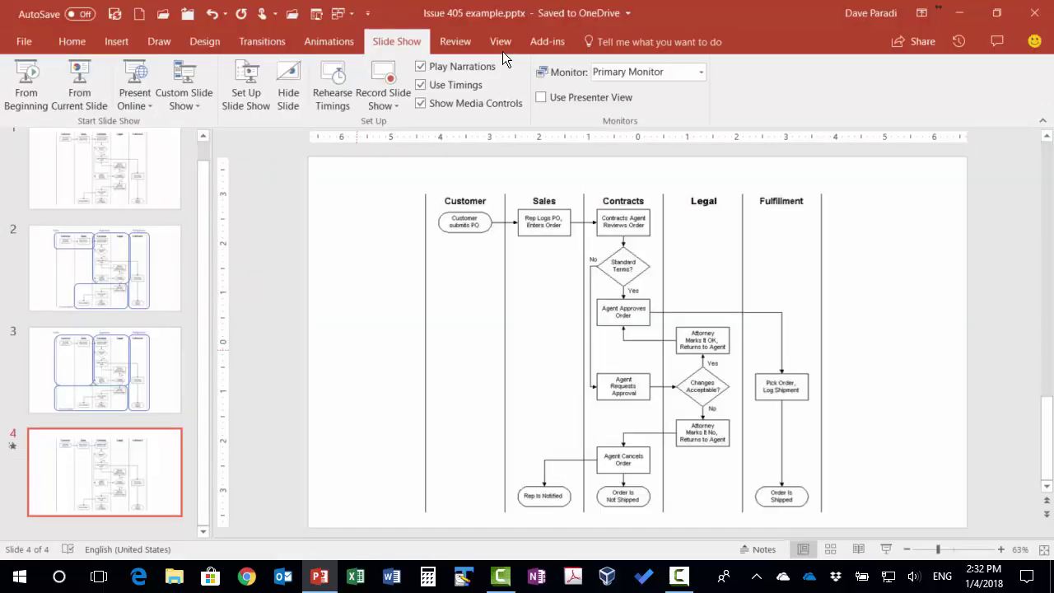